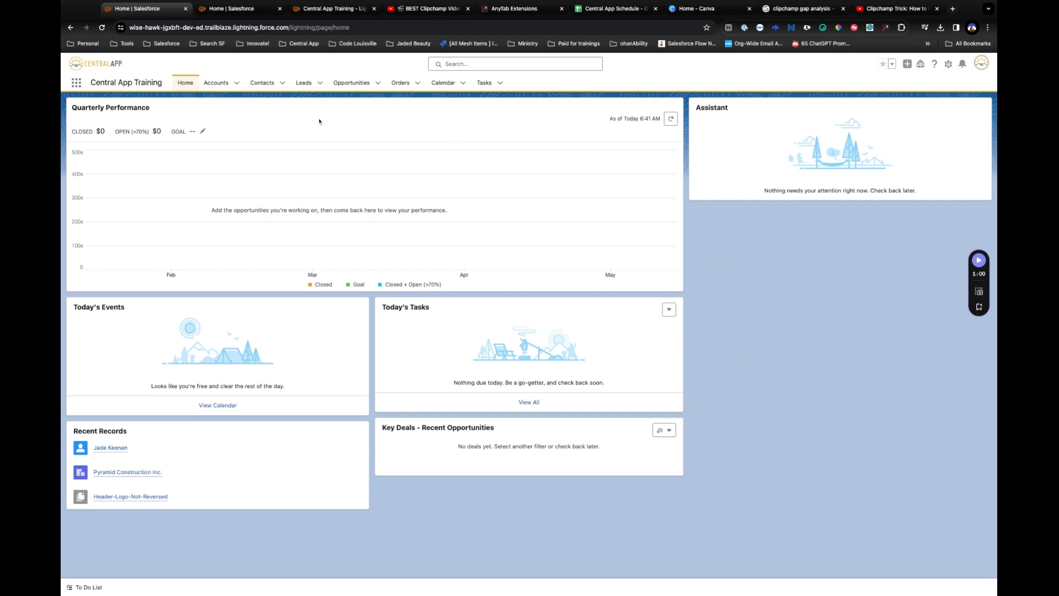
Open the first contact in My Contacts and start an email to her from the Activity panel.
click(260, 84)
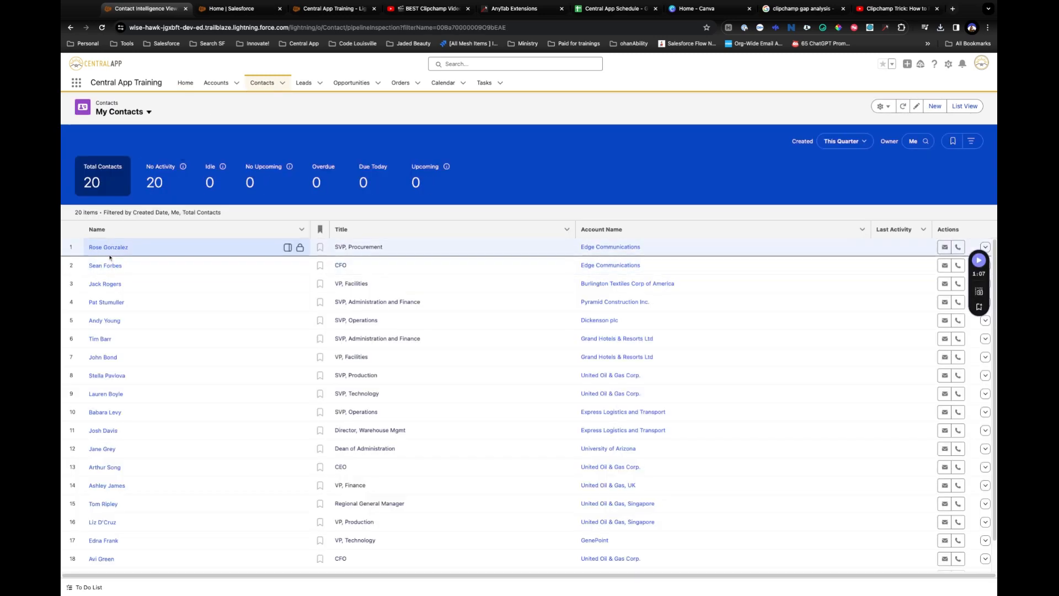
click(108, 248)
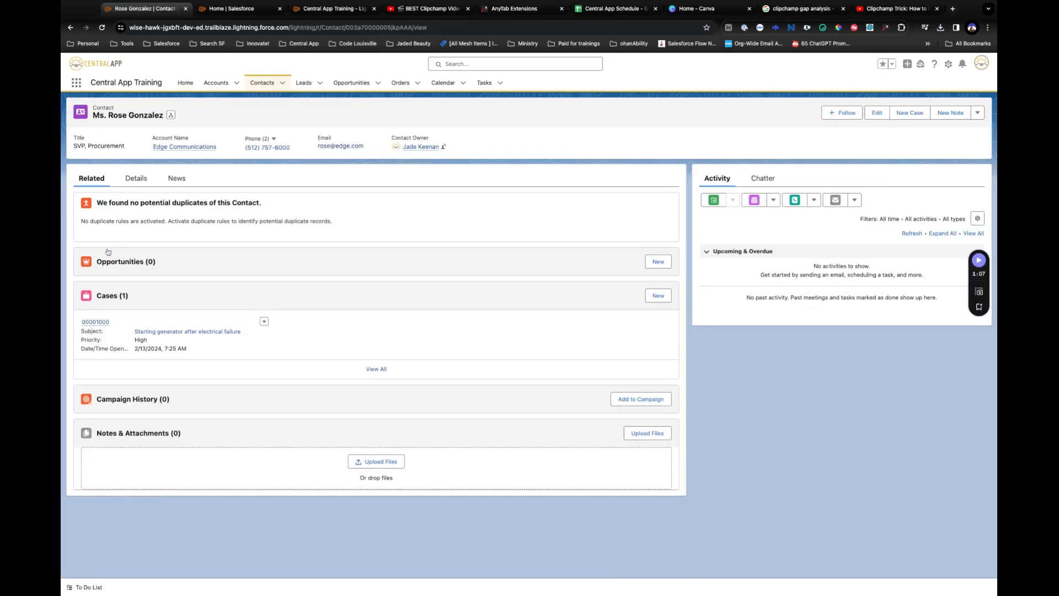
click(138, 186)
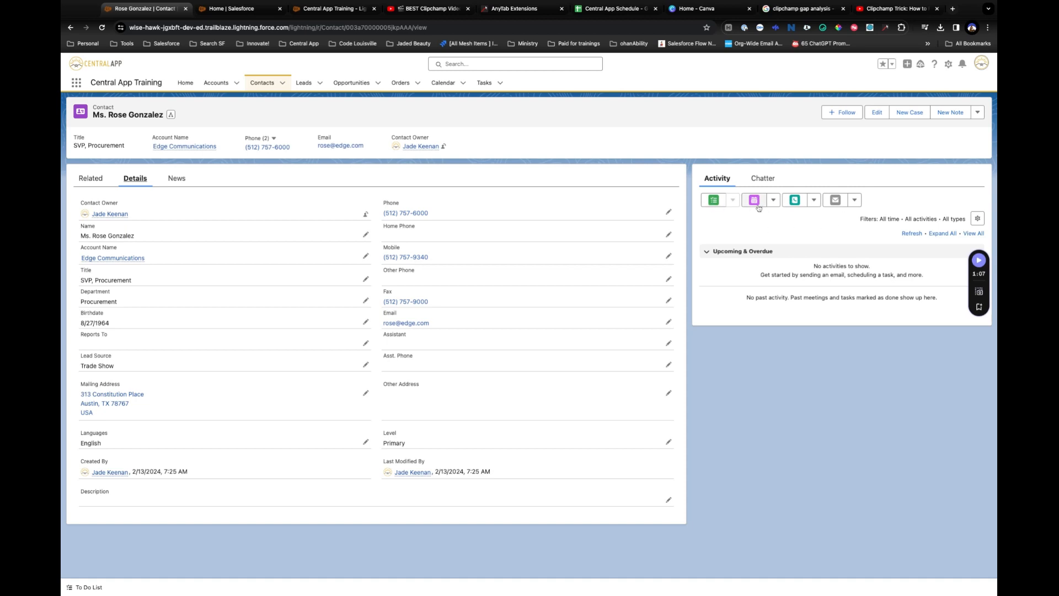
click(842, 206)
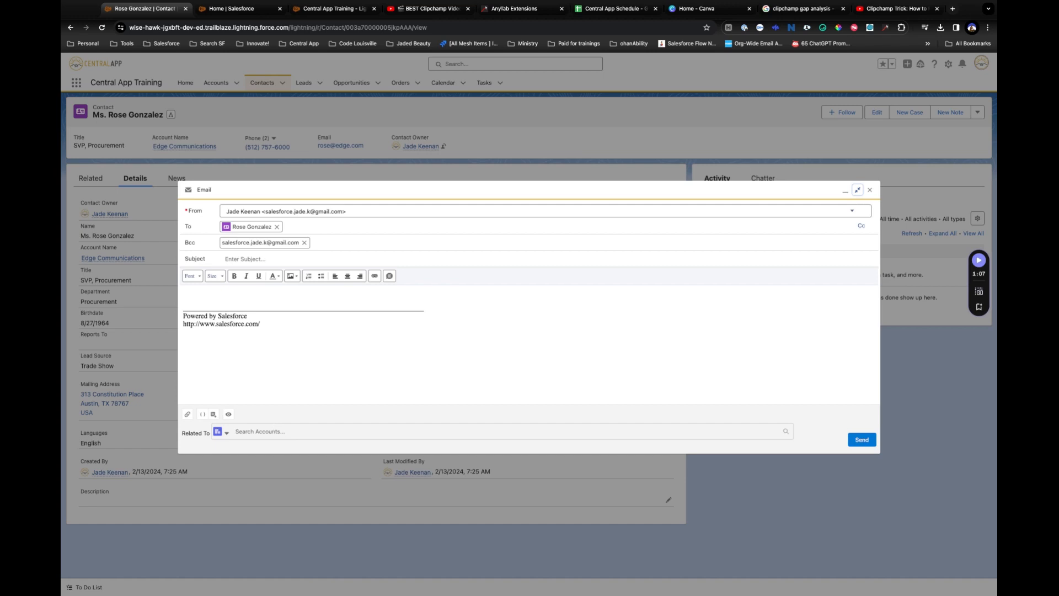
click(220, 432)
scroll(258, 508, down, 4)
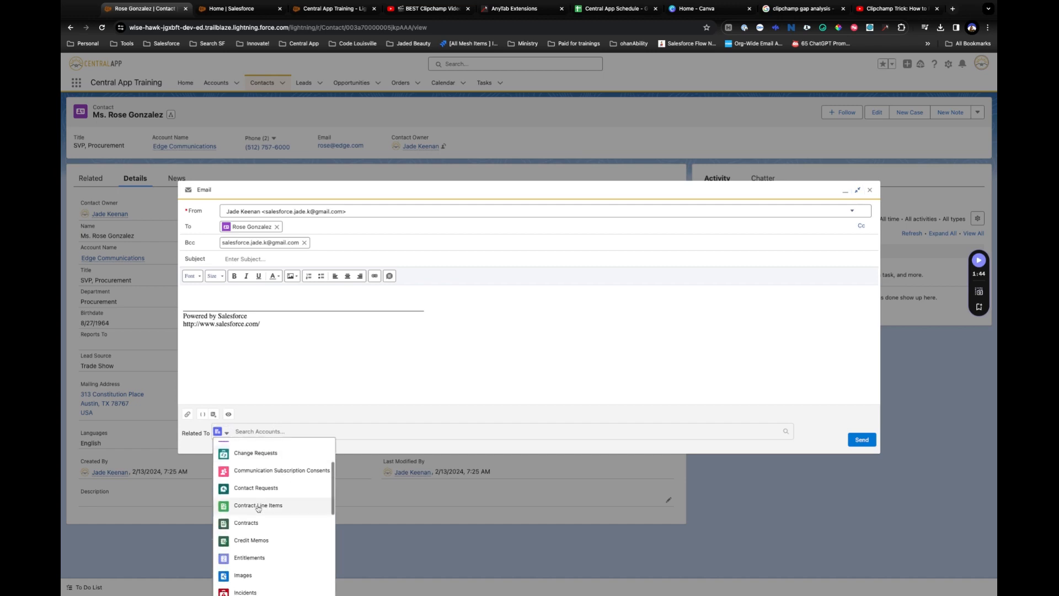
scroll(258, 508, down, 8)
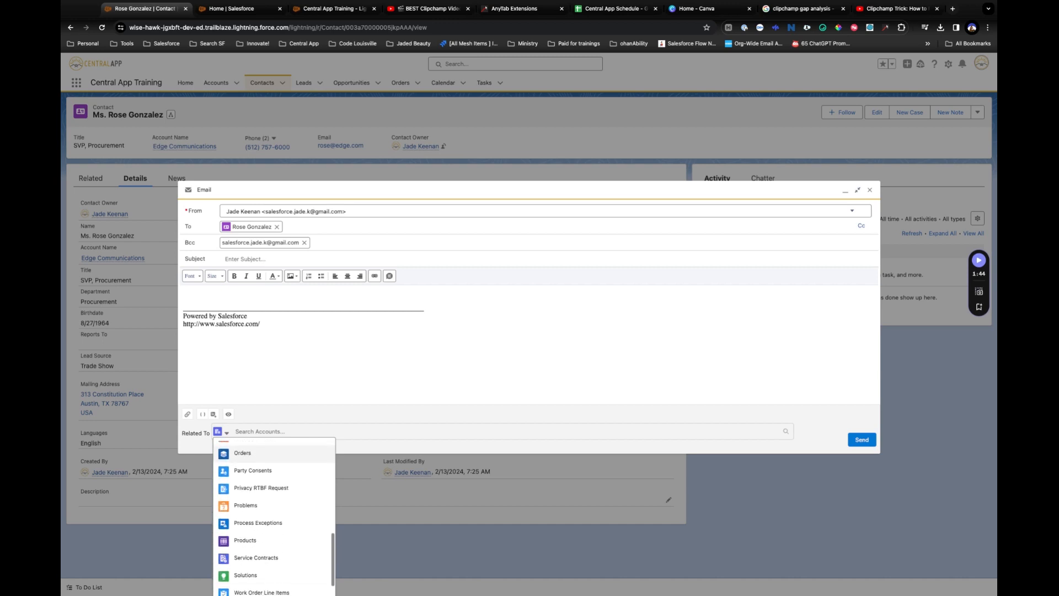
scroll(257, 502, up, 12)
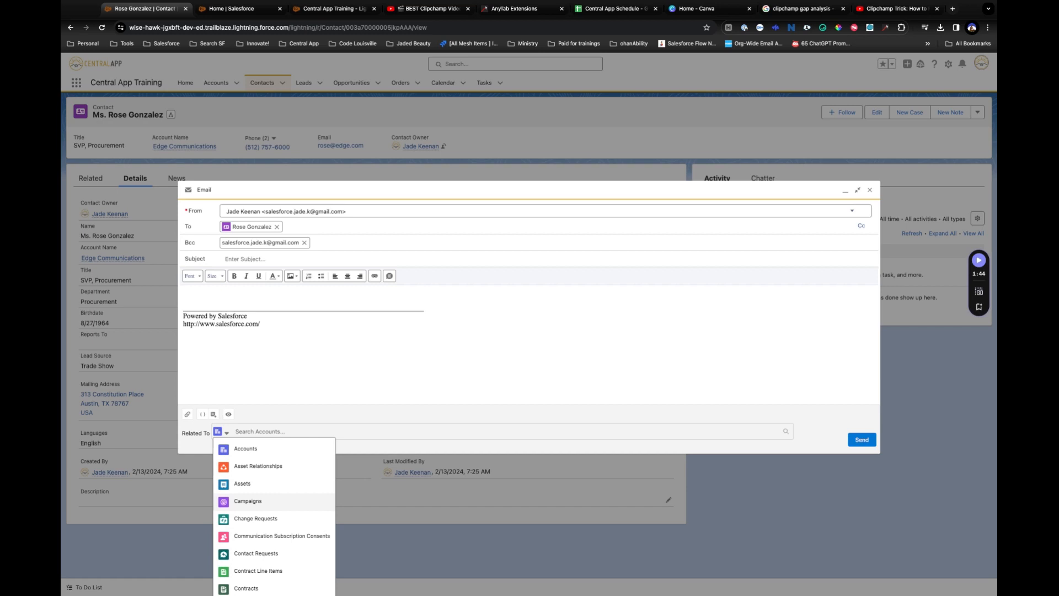
scroll(257, 502, down, 1)
scroll(257, 503, up, 1)
click(254, 449)
click(269, 431)
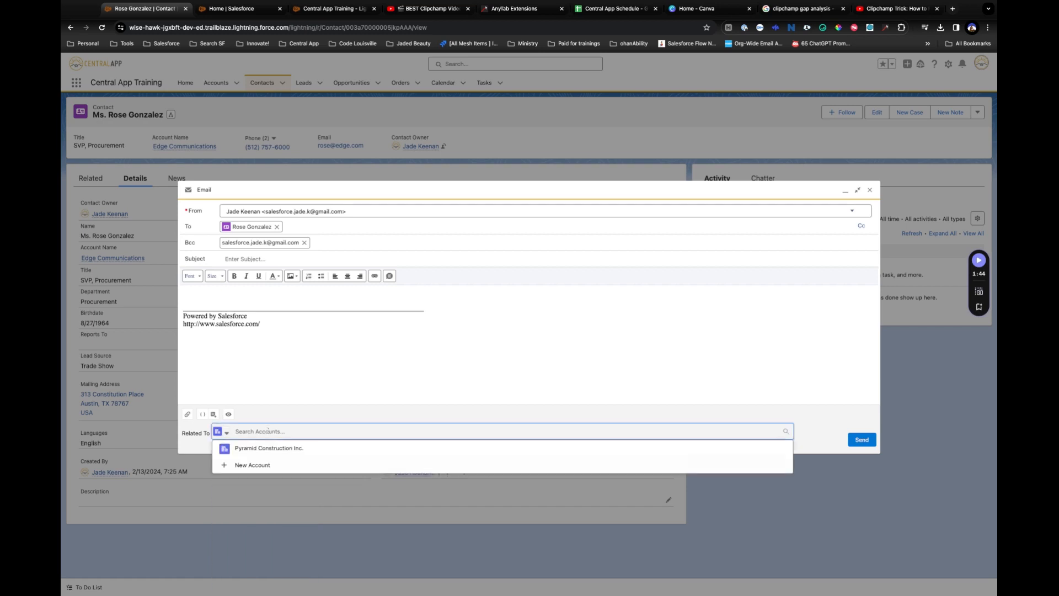
click(267, 452)
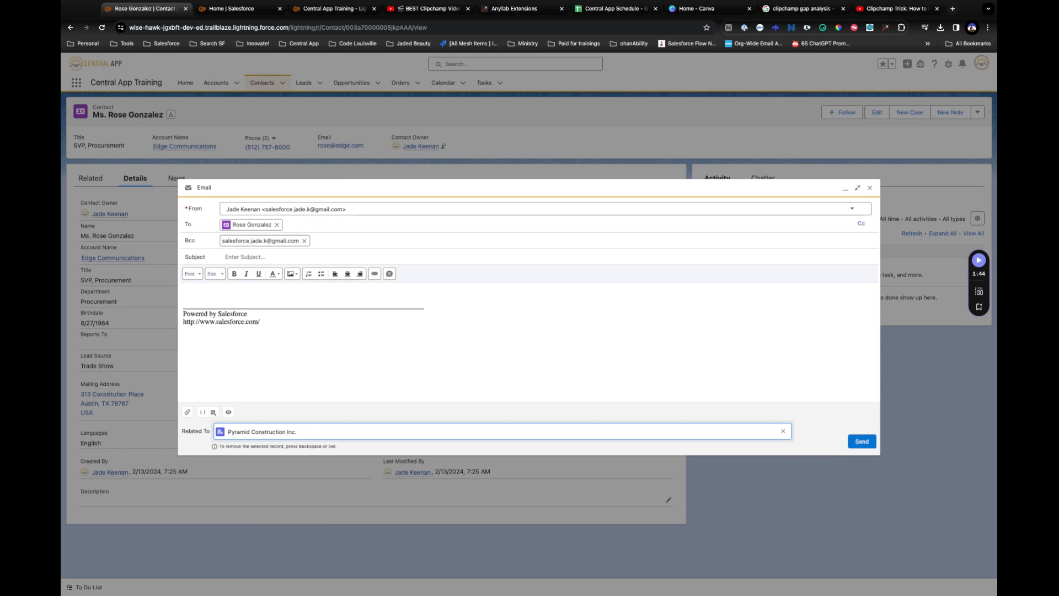
key(BackSpace)
click(265, 327)
key(super+a)
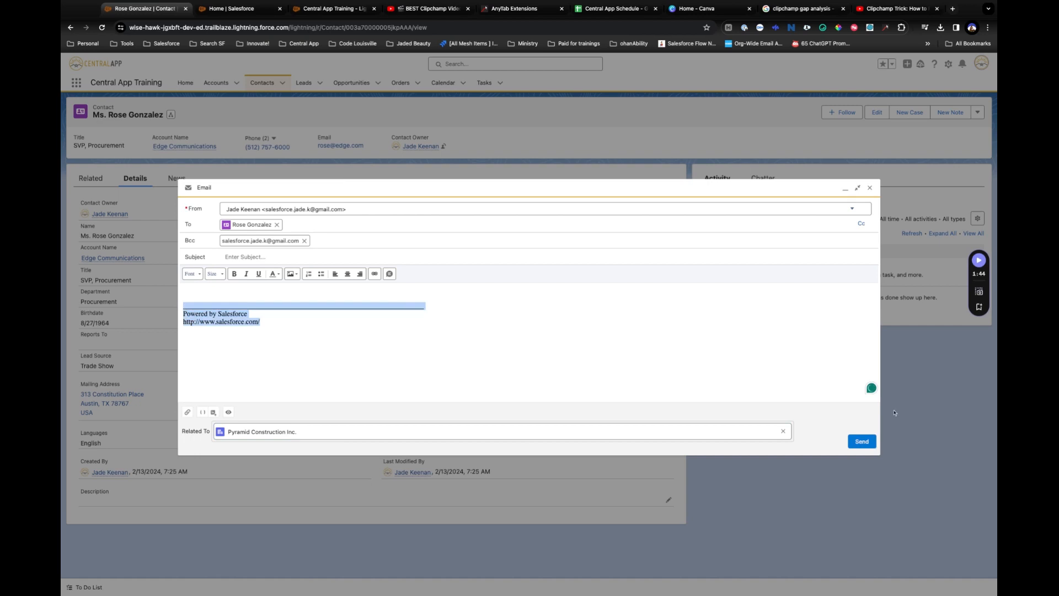
Discard the email draft and go to My Email Settings under the profile's personal Settings.
click(870, 187)
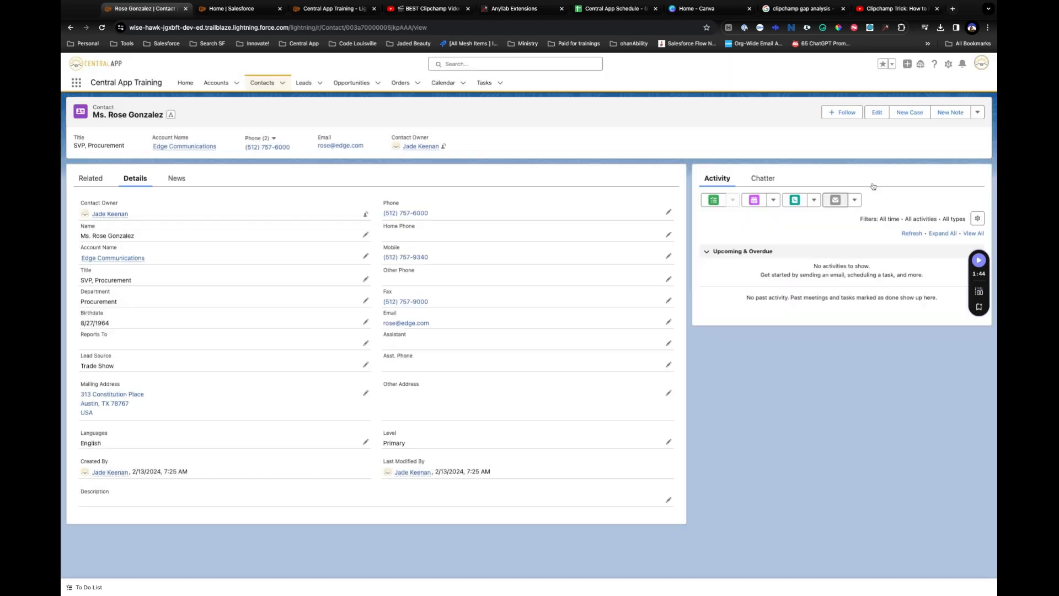
click(982, 67)
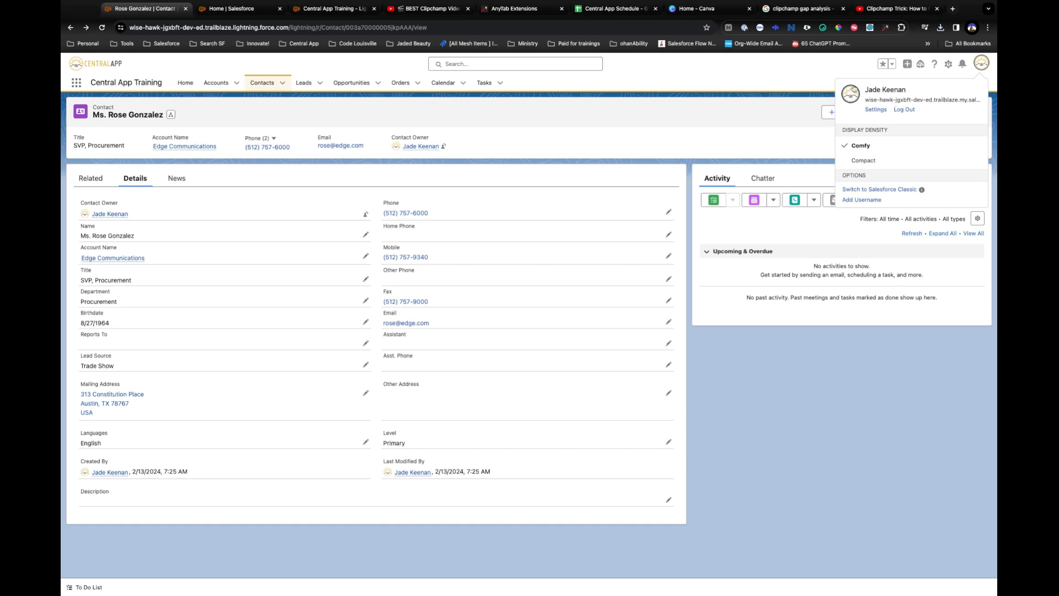
click(875, 110)
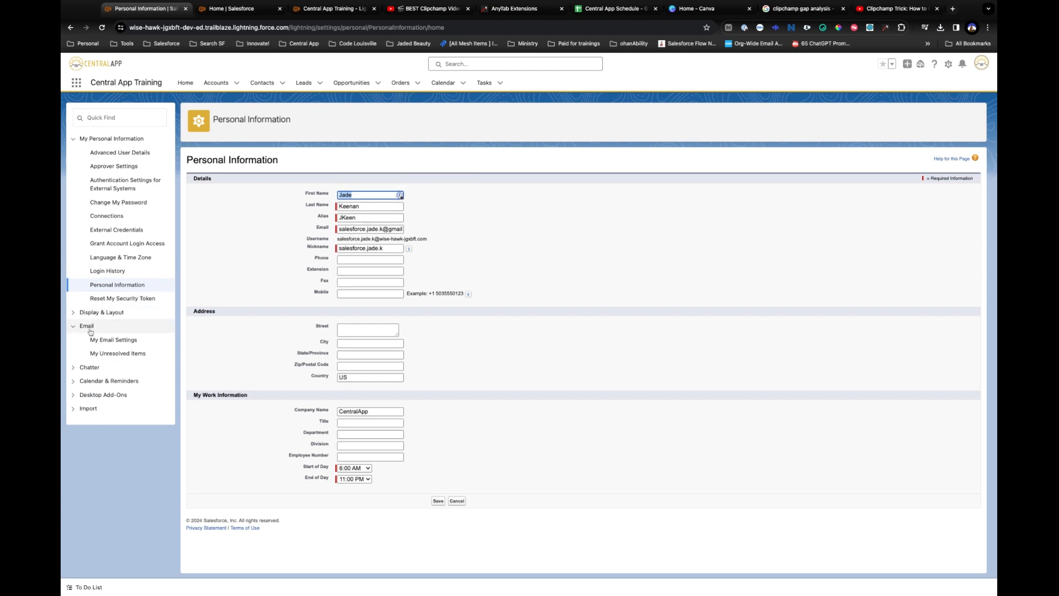
click(140, 344)
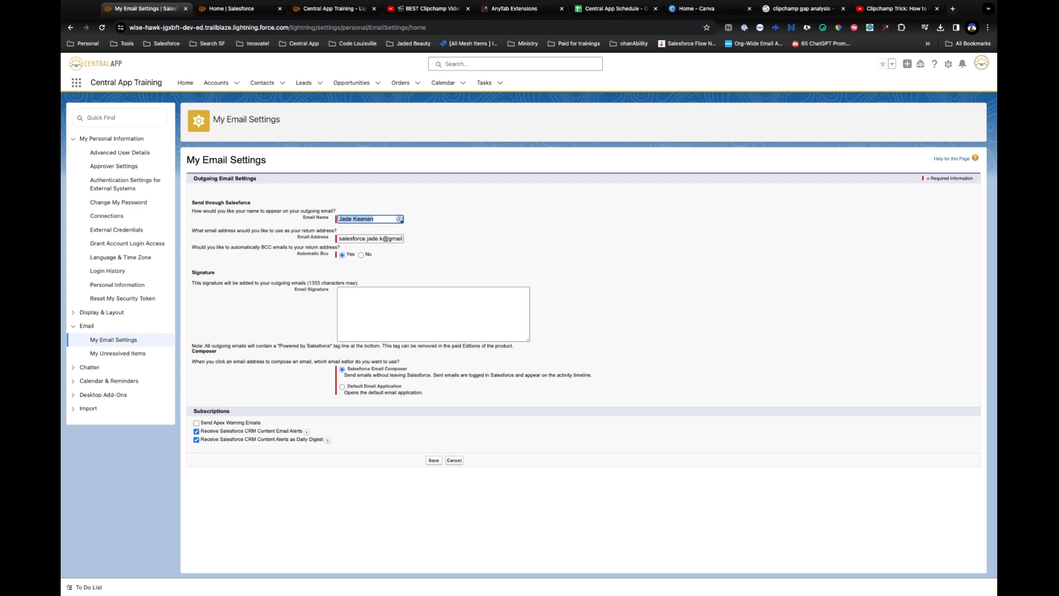
click(473, 294)
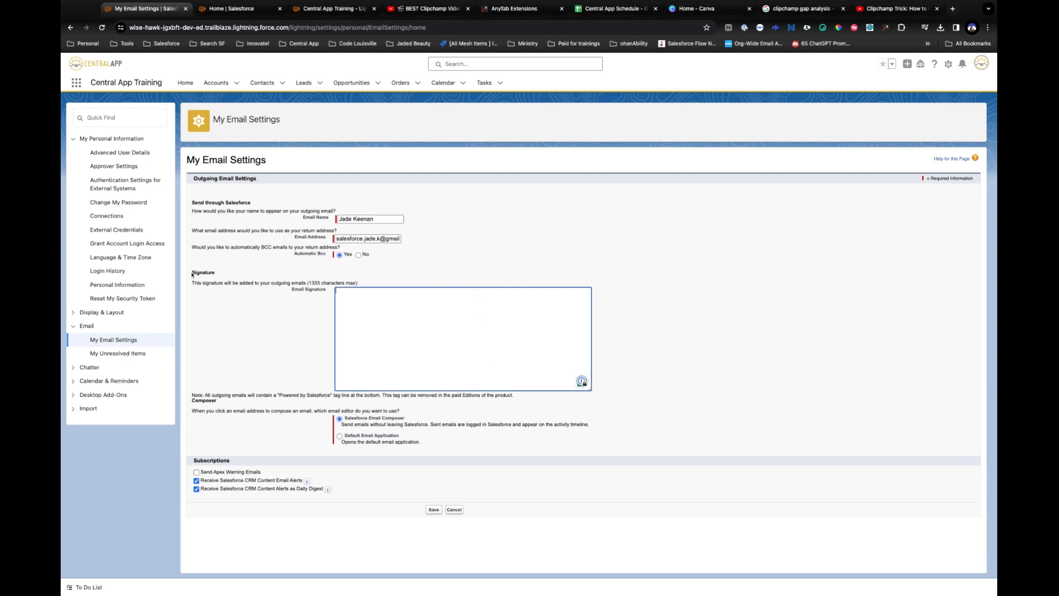
drag(194, 275, 462, 287)
click(454, 275)
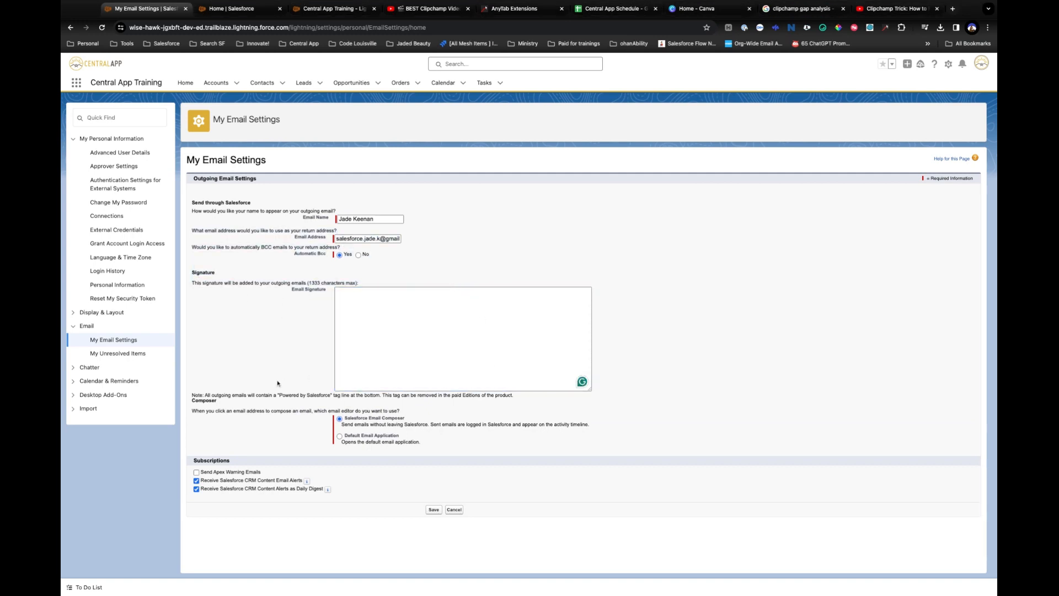
double_click(223, 403)
triple_click(222, 404)
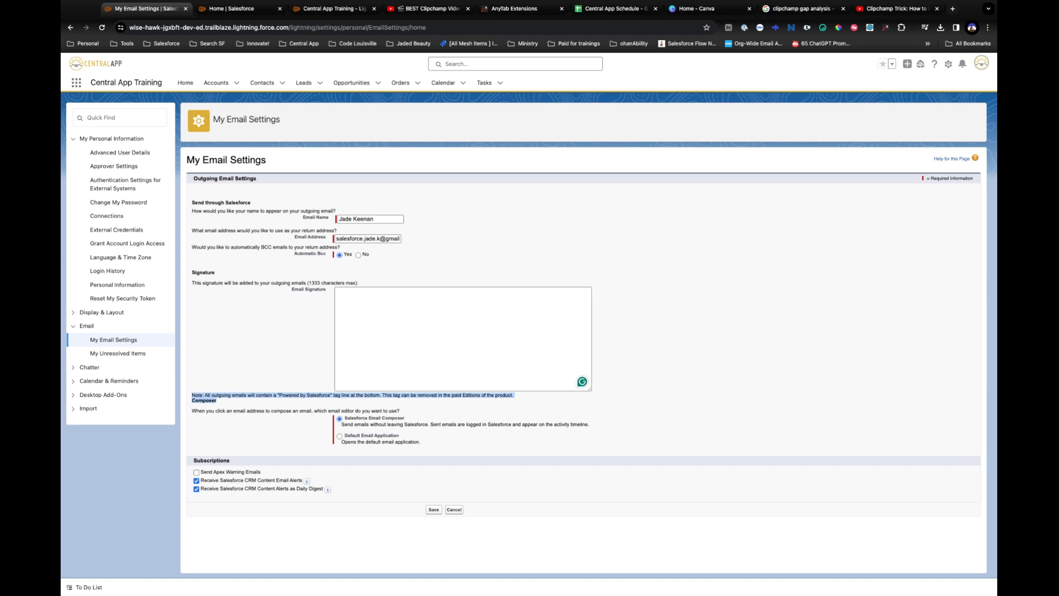
click(360, 302)
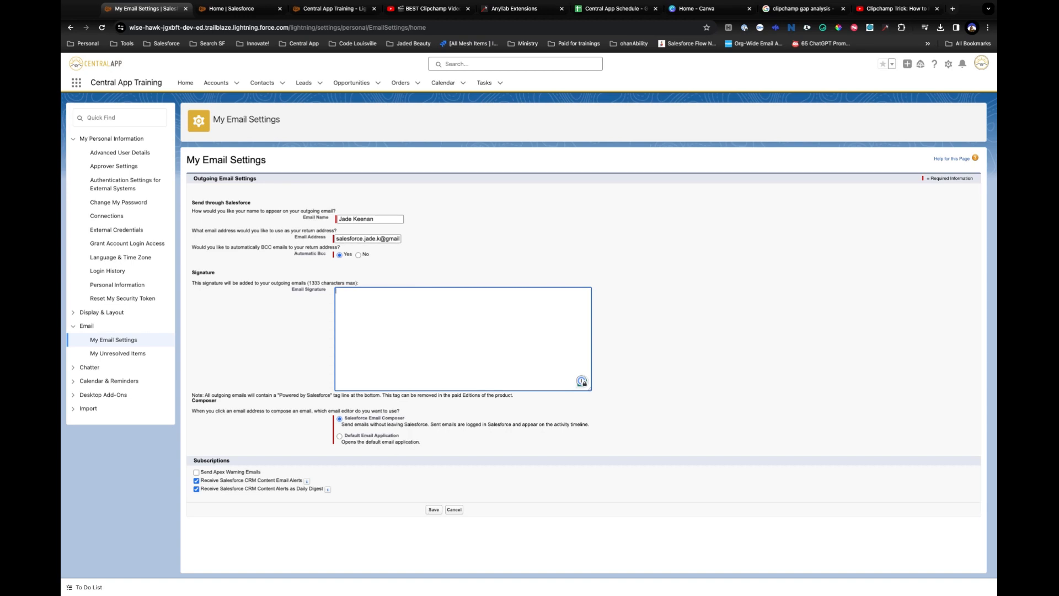
Finish the signature as 'From,' plus the sender's name, save it, and return to My Contacts.
text(rom)
text(, Jade Keenan)
click(433, 509)
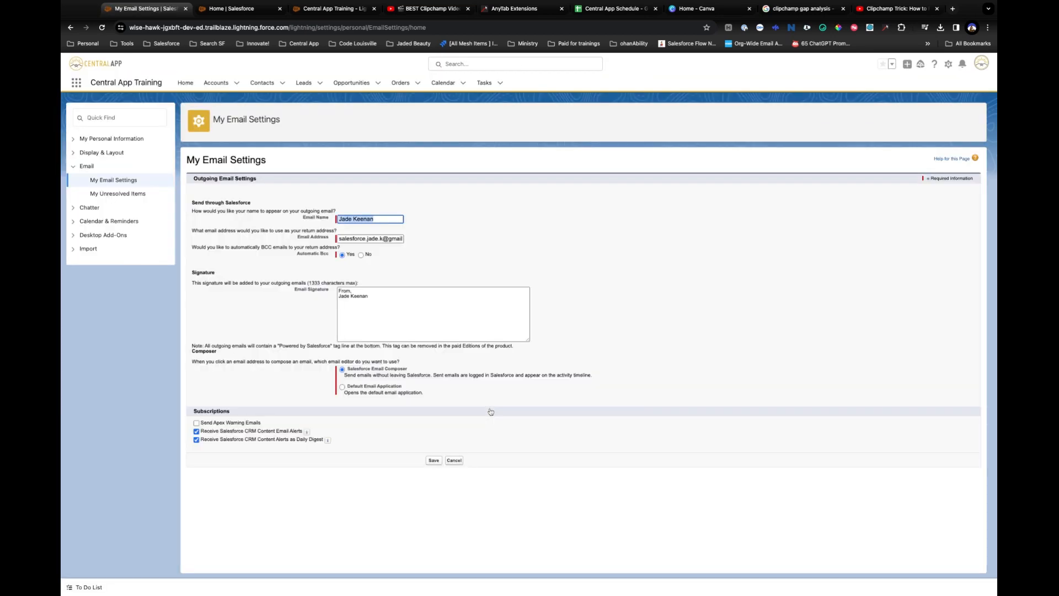
click(492, 412)
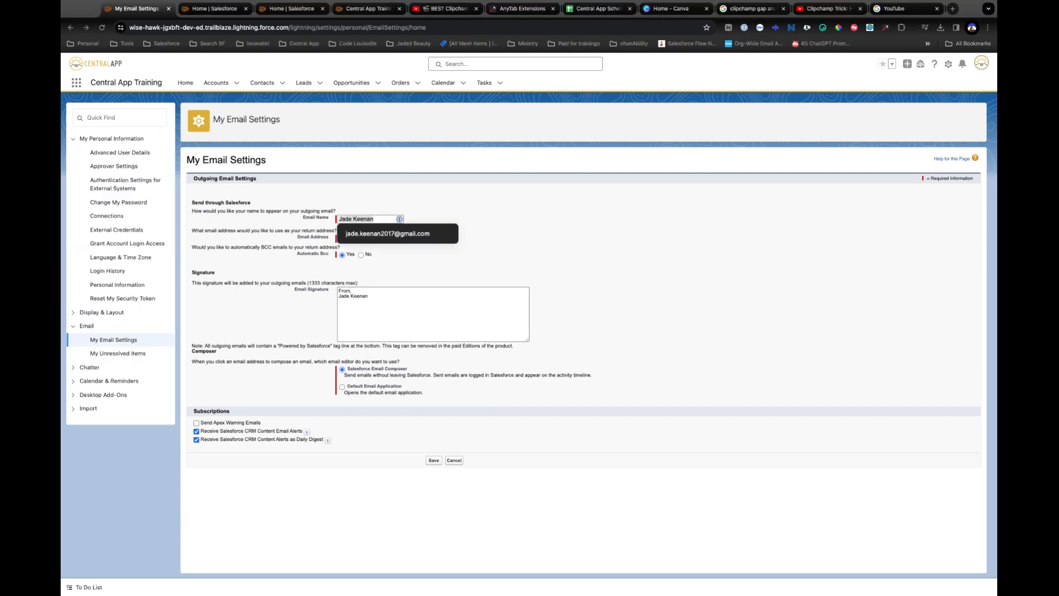
click(642, 331)
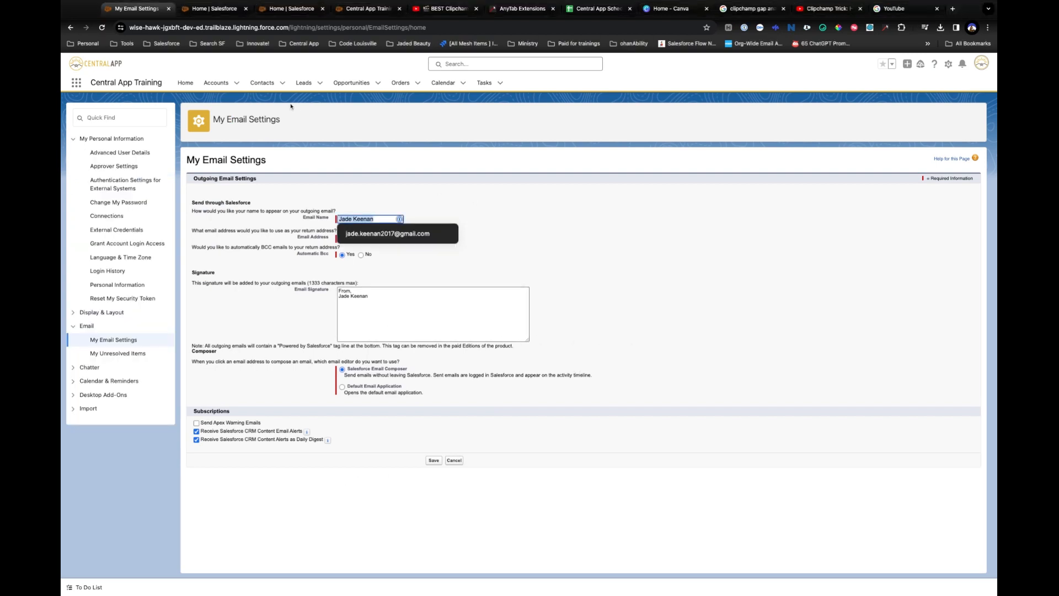
click(262, 82)
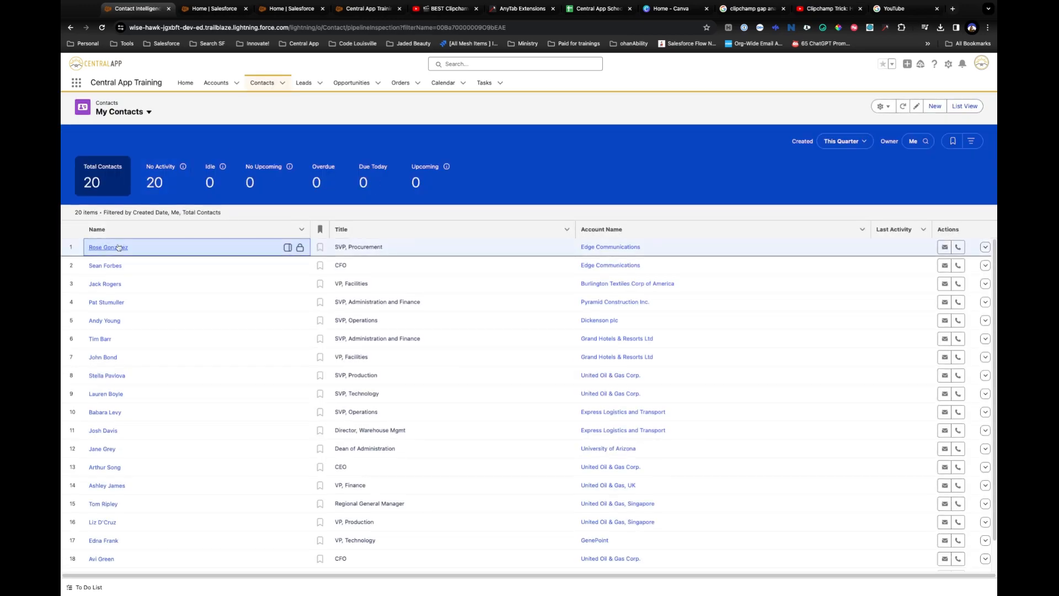
Open the first contact's record and start an expanded email draft addressed to them.
click(119, 248)
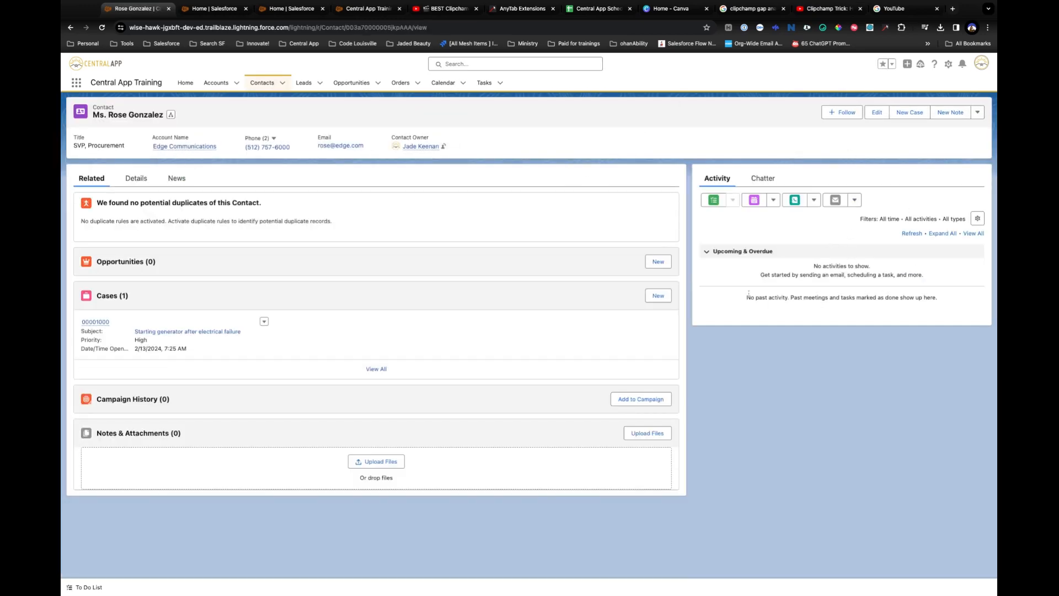
click(837, 200)
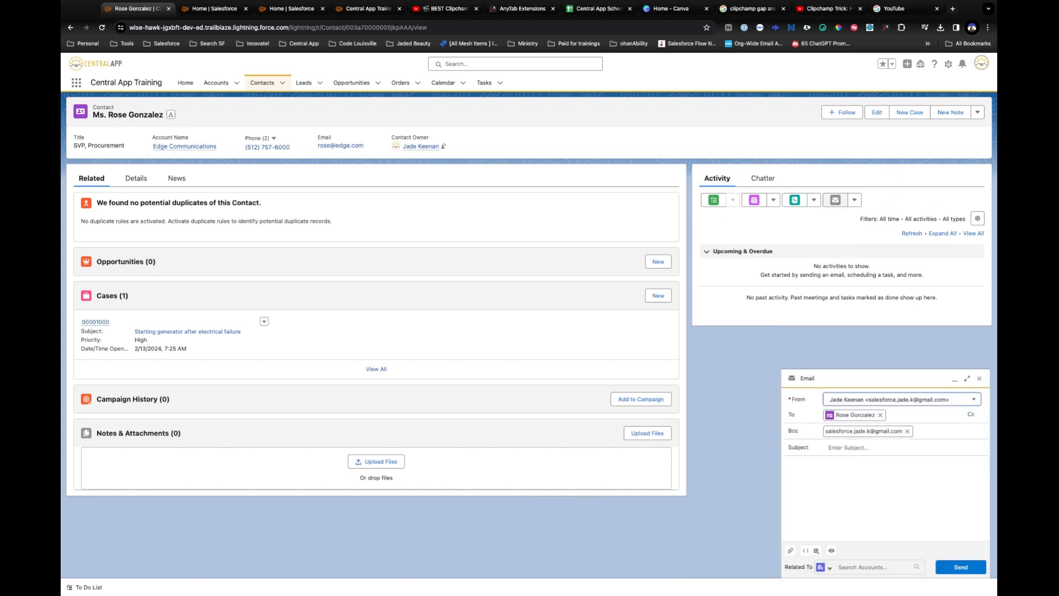
click(968, 379)
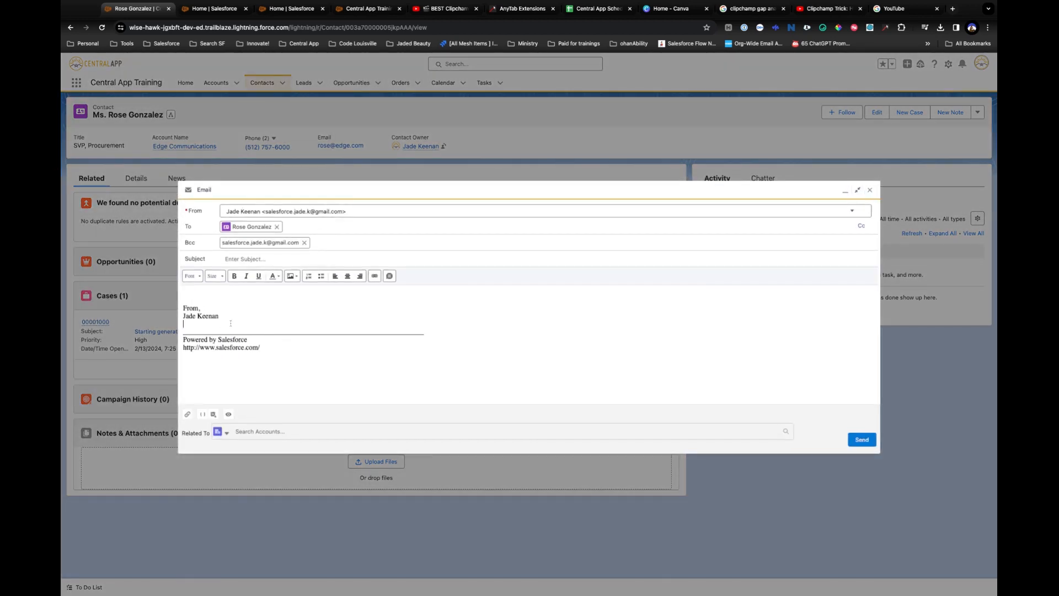
Delete the Powered by Salesforce footer beneath the saved signature, then close the draft.
drag(231, 323, 178, 308)
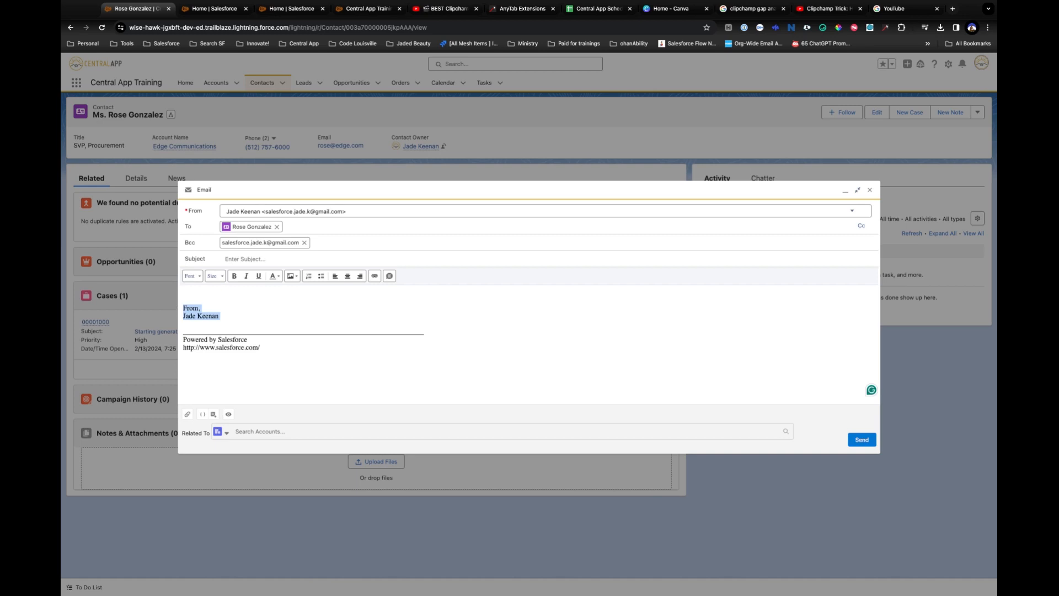
click(277, 352)
key(shift+Up)
key(shift+Up)
key(shift+Up)
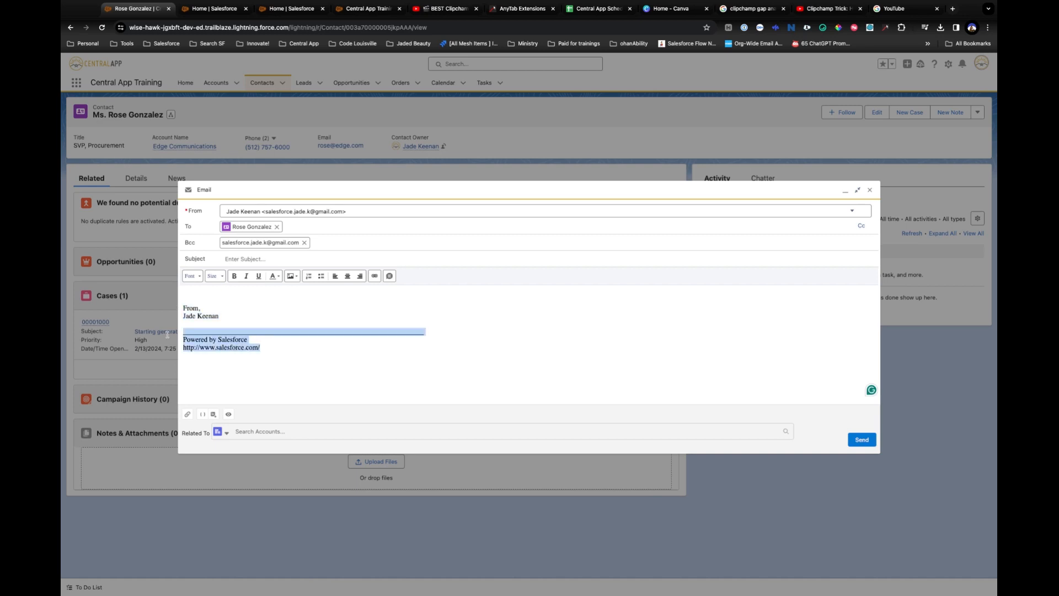
key(BackSpace)
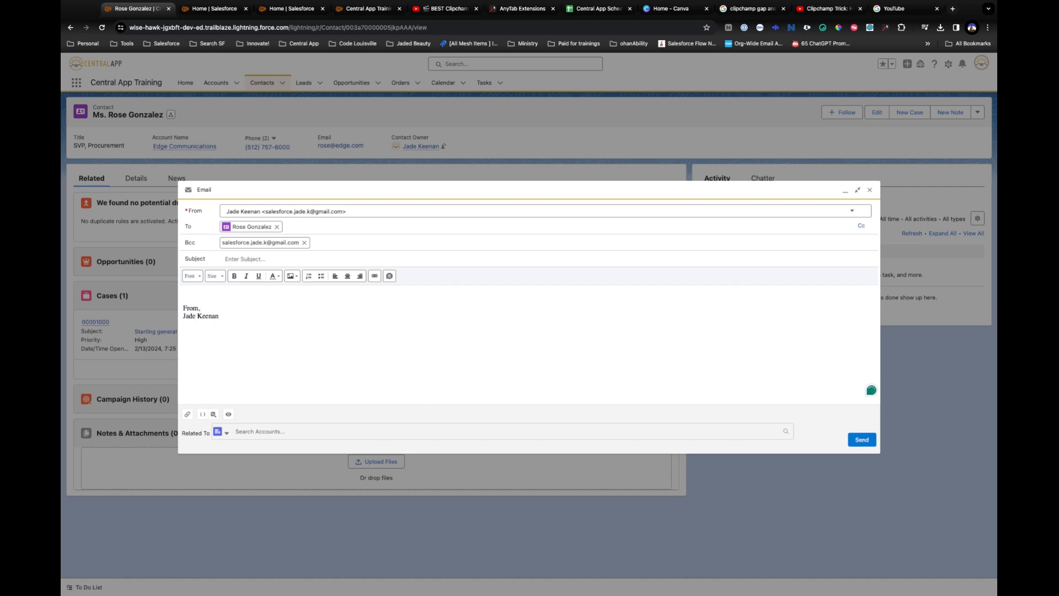
click(486, 300)
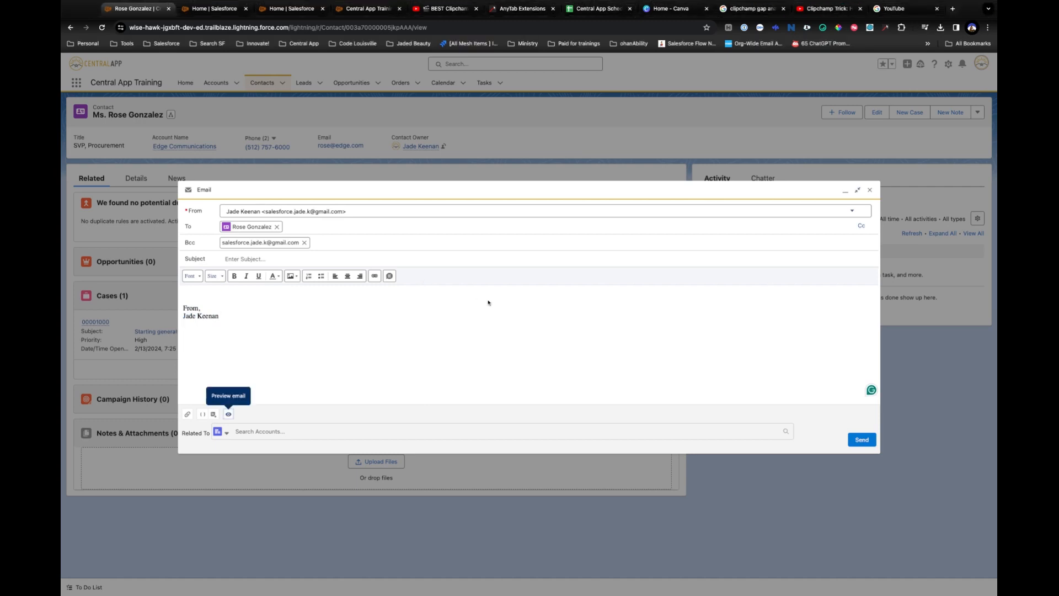
click(281, 318)
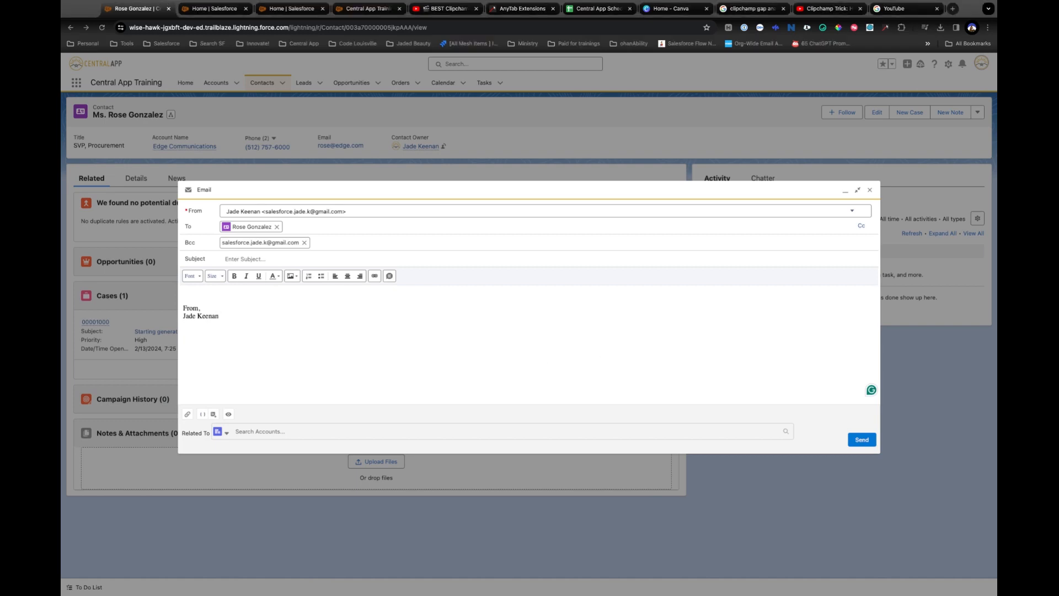
click(540, 353)
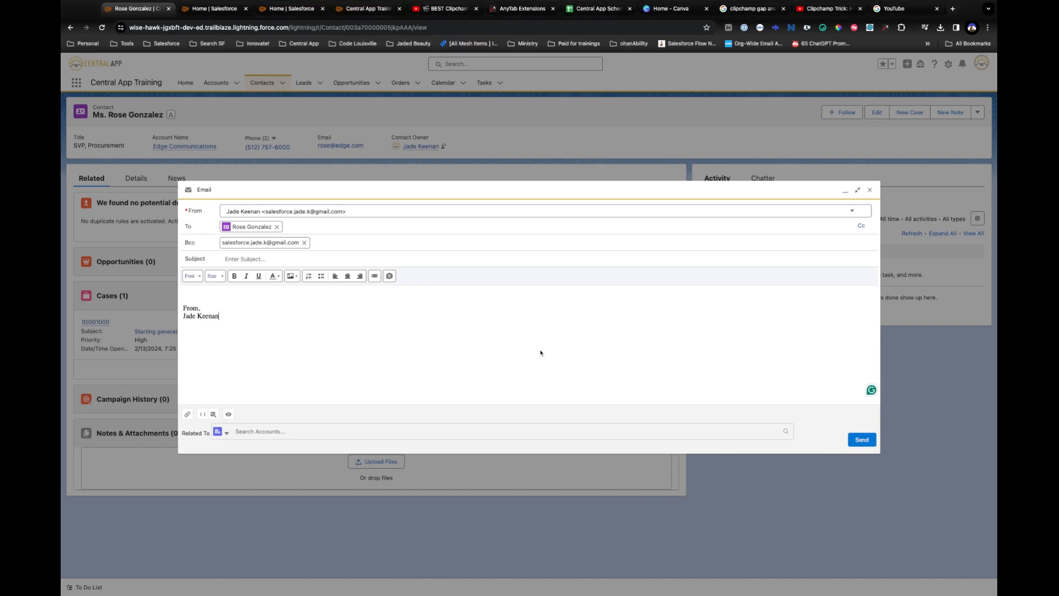
click(871, 190)
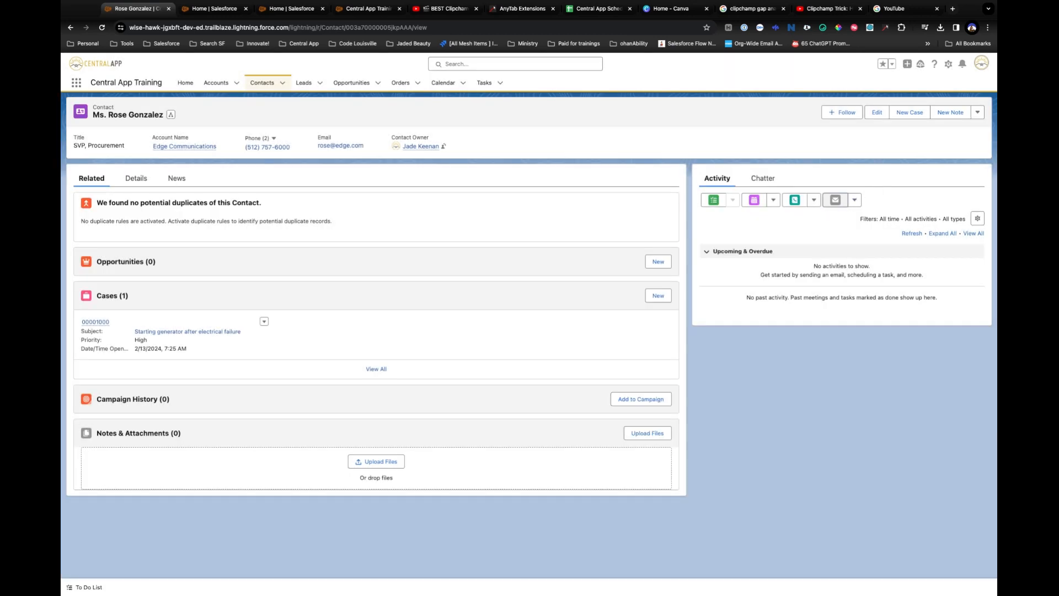
Start a standalone email from Global Actions and view the February 11–17, 2024 Calendar week alongside it.
click(908, 64)
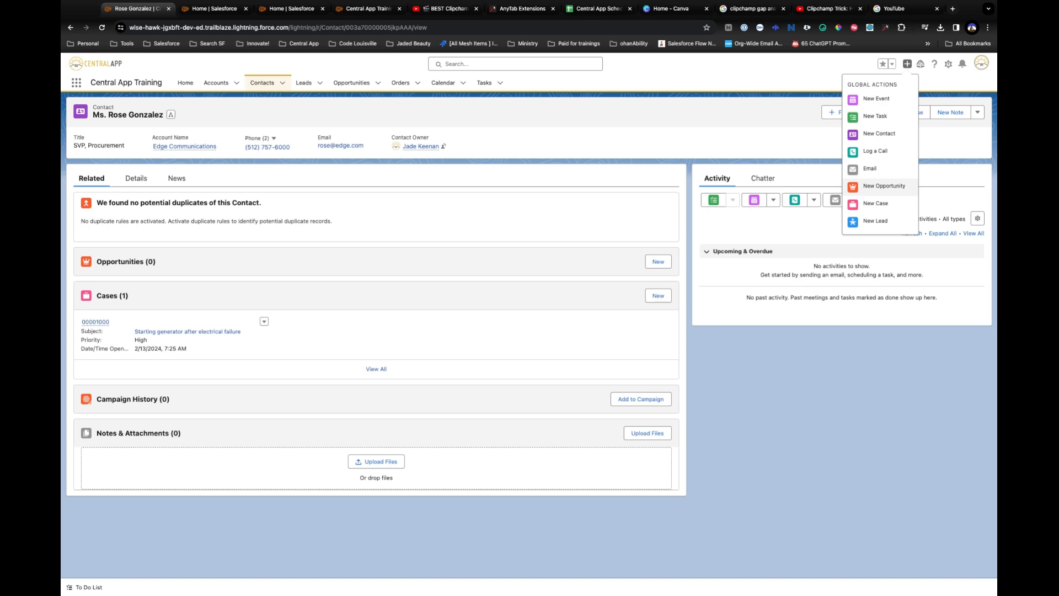
click(877, 175)
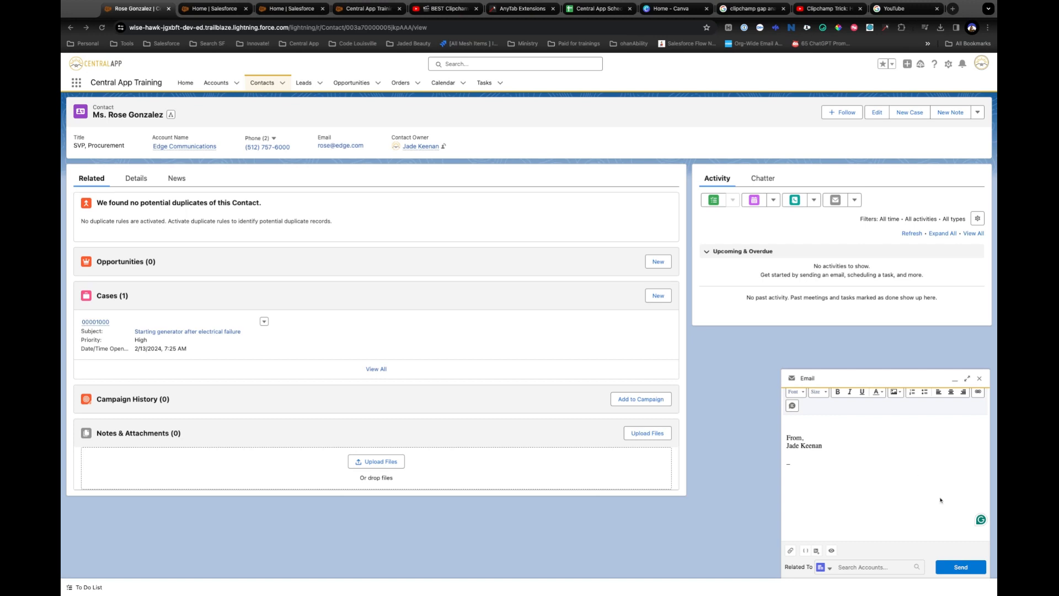
scroll(901, 499, up, 2)
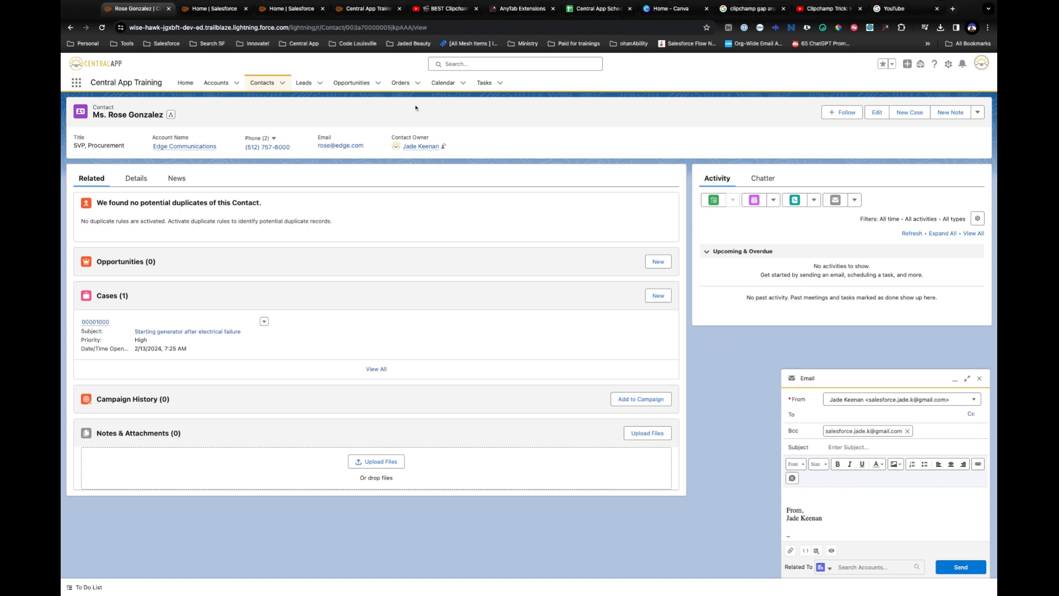
click(443, 83)
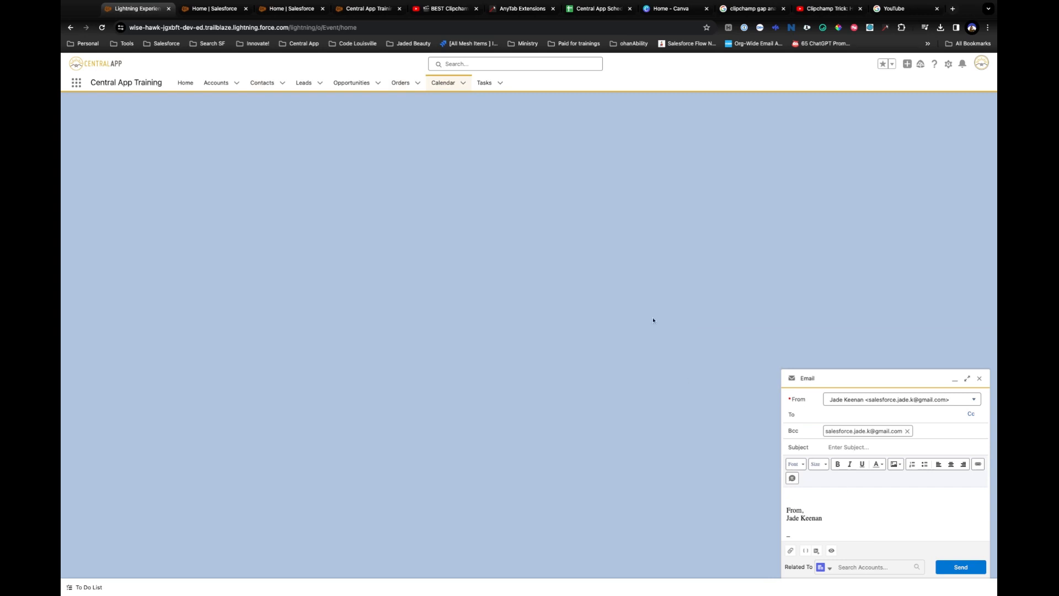